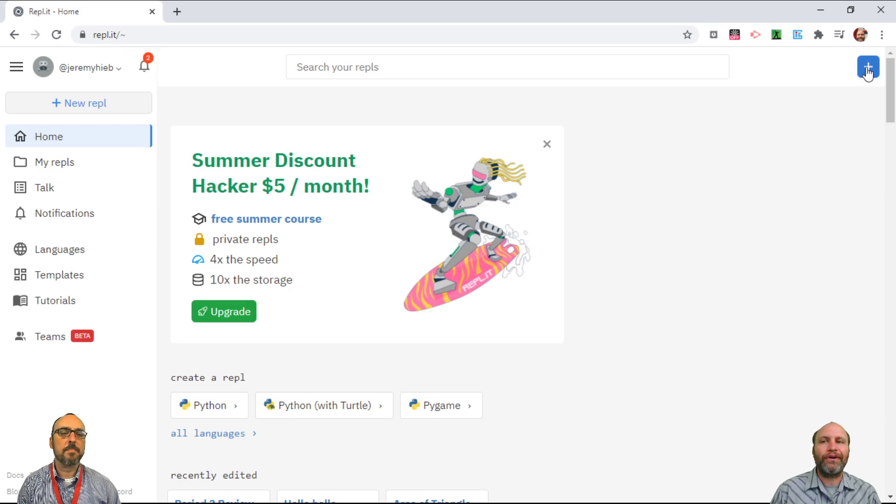
Start a new repl and choose Python from the Language list, keeping Python after browsing.
click(97, 106)
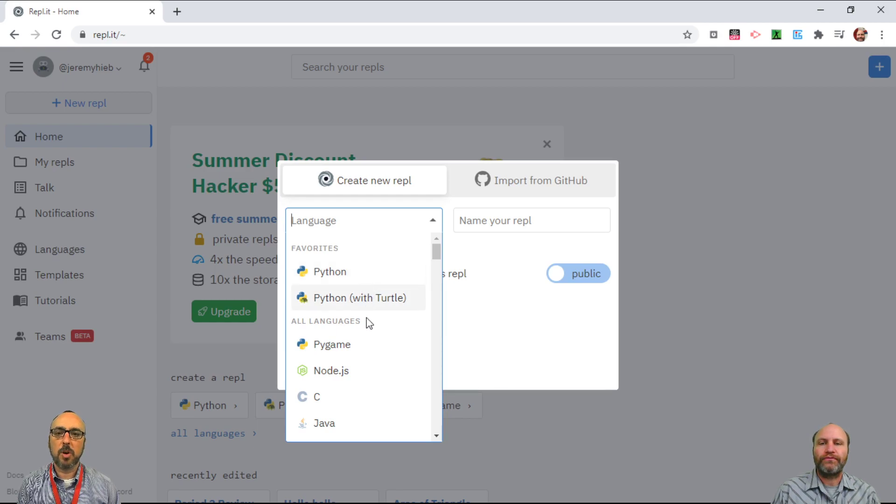
click(364, 274)
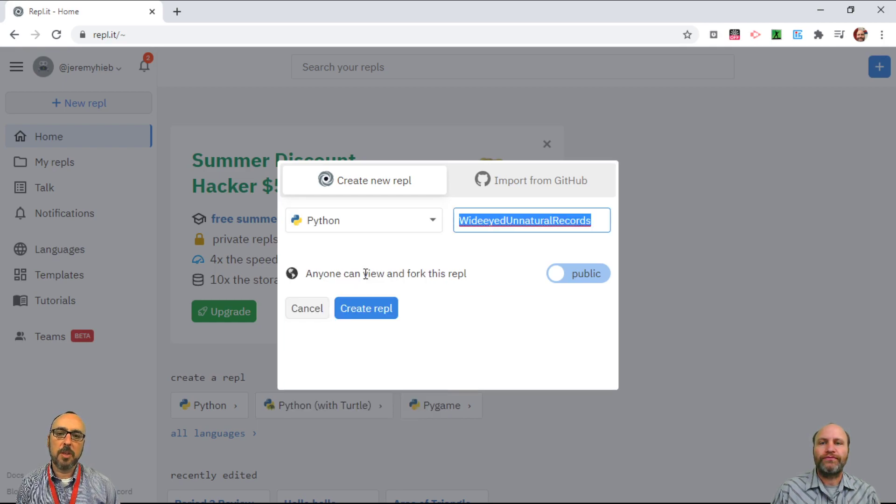
click(429, 227)
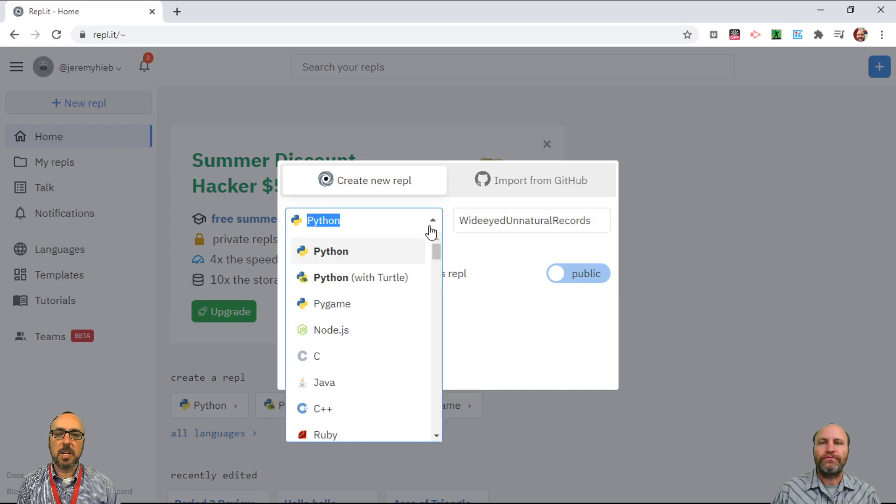
scroll(398, 312, down, 1)
scroll(396, 314, down, 2)
scroll(397, 314, up, 3)
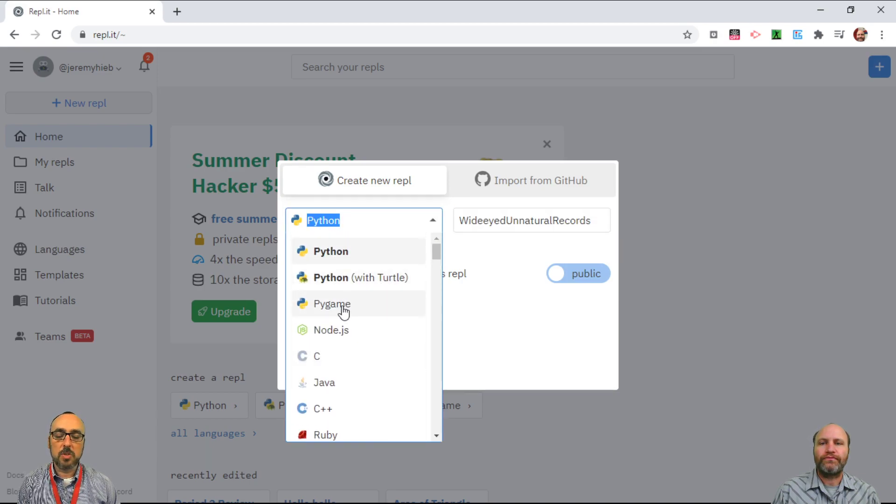
scroll(381, 350, down, 3)
scroll(378, 371, down, 3)
scroll(379, 371, down, 3)
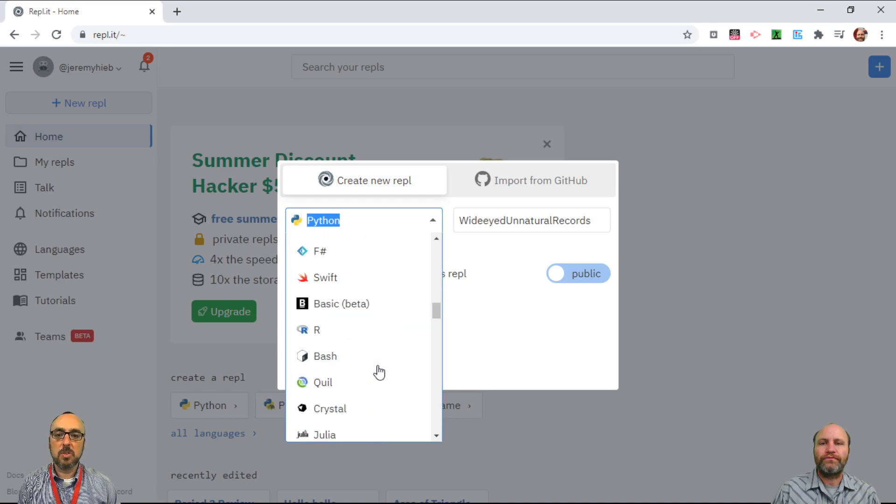
scroll(378, 372, up, 3)
scroll(373, 369, up, 3)
scroll(373, 370, up, 3)
scroll(374, 369, up, 3)
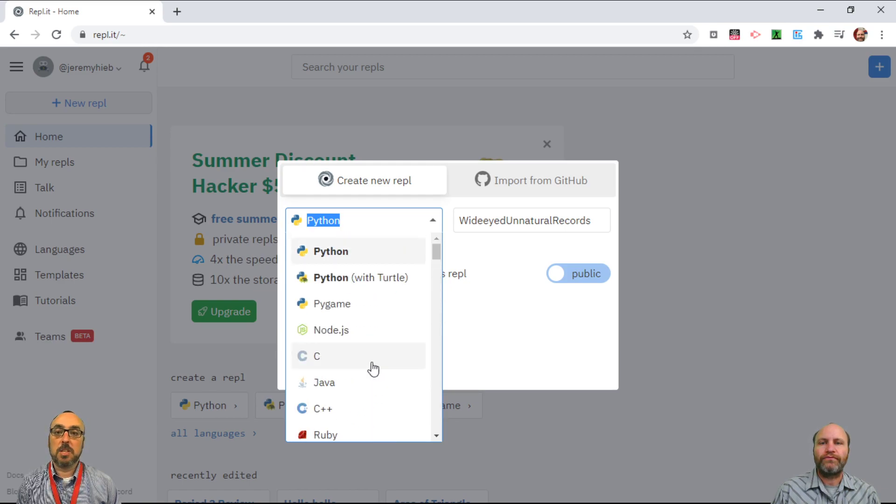
click(472, 245)
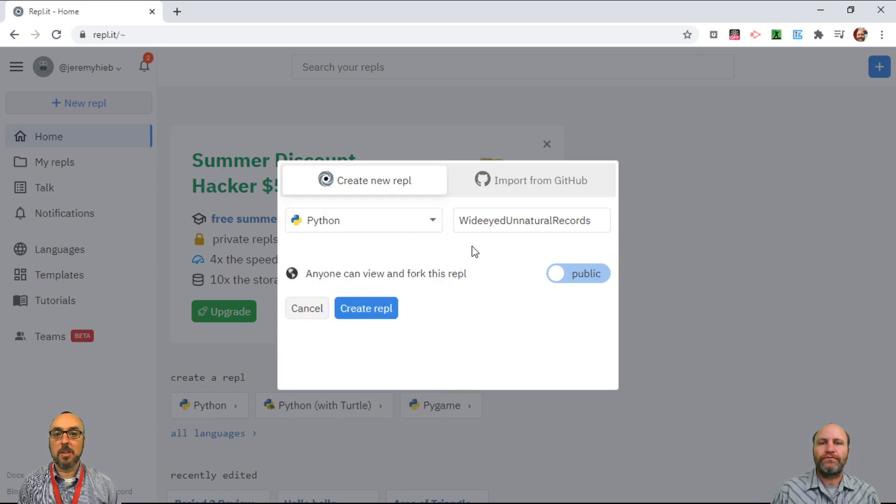
Replace the generated name with 'Hello World!', then edit the name after the duplicate-name rejection.
double_click(591, 219)
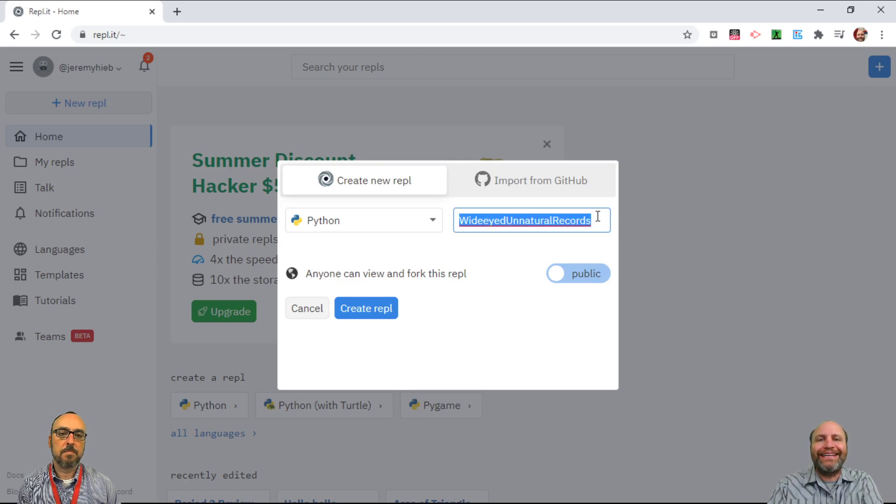
key(BackSpace)
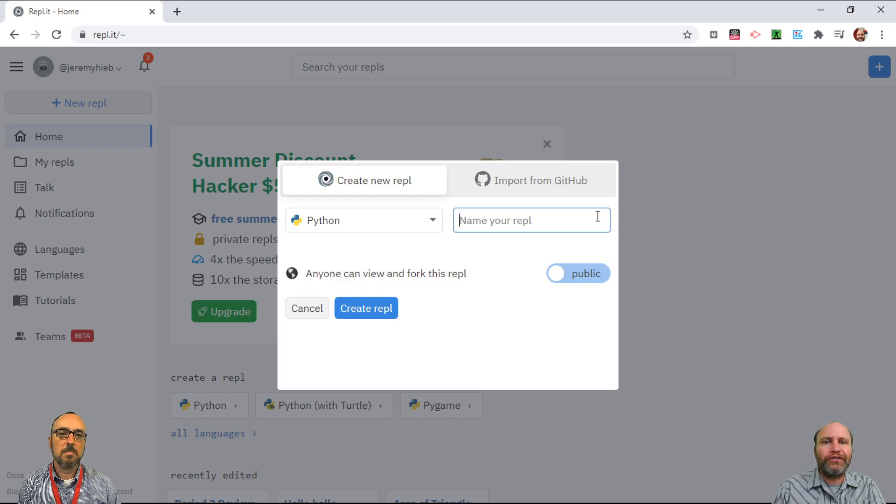
text(H)
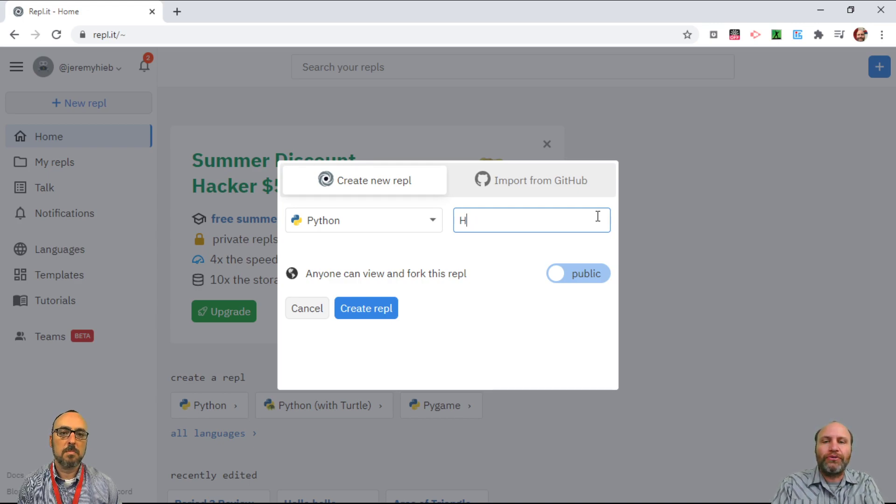
text(ello World!)
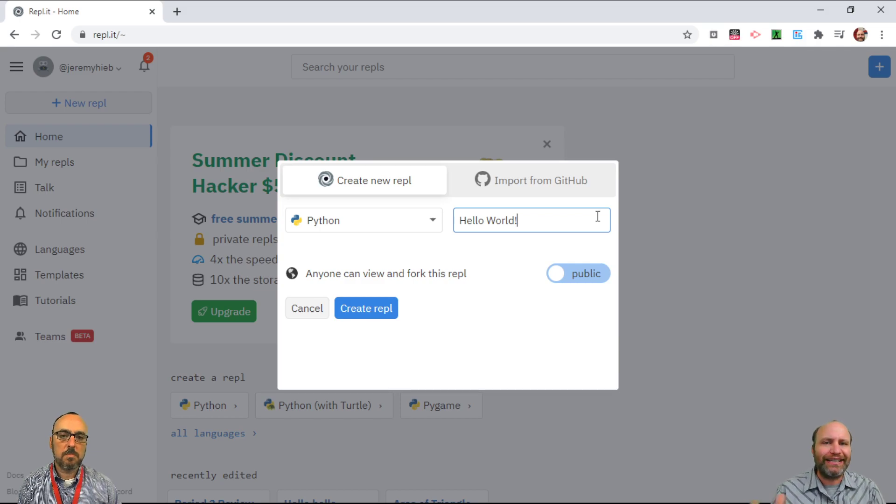
click(369, 320)
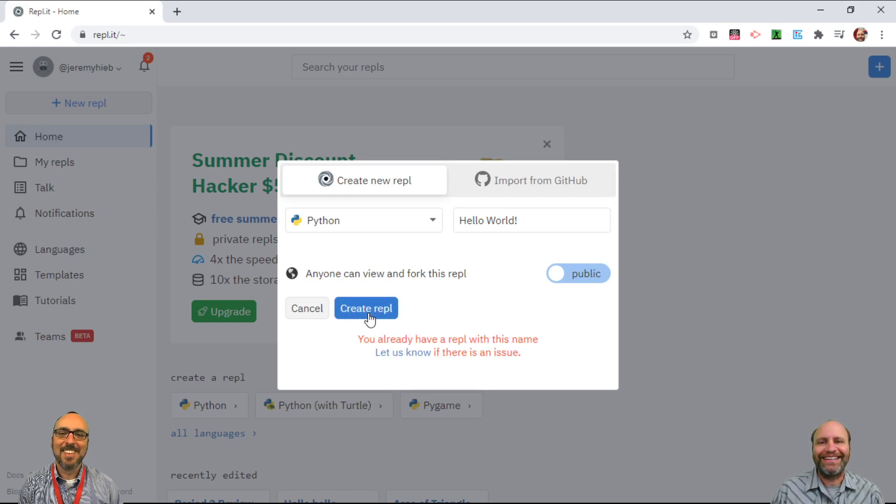
click(548, 210)
text(3)
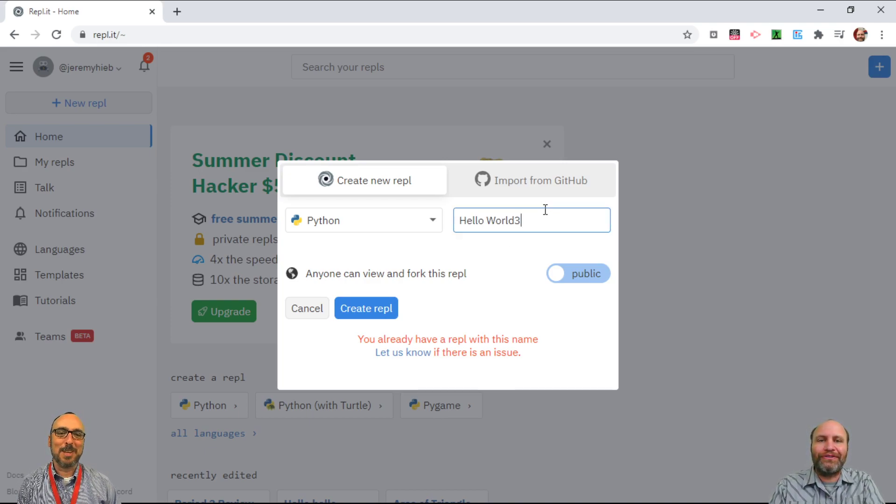
Create the public Python repl named 'Hello World3'.
click(384, 307)
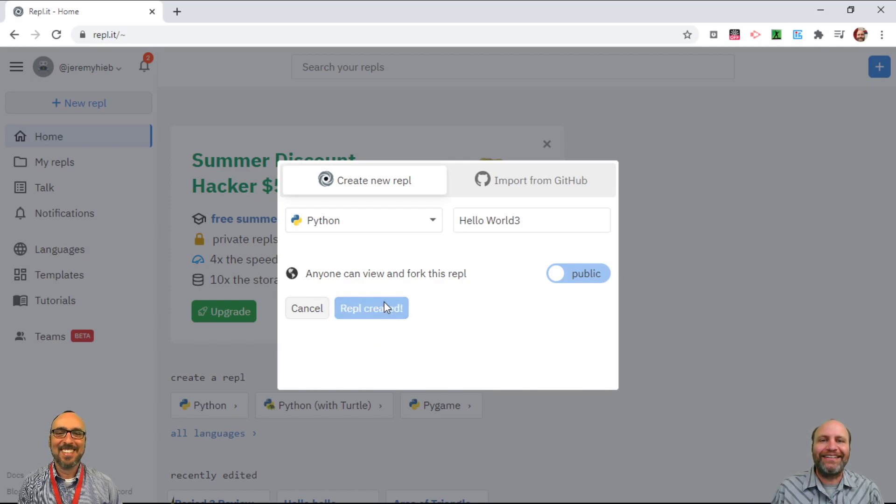